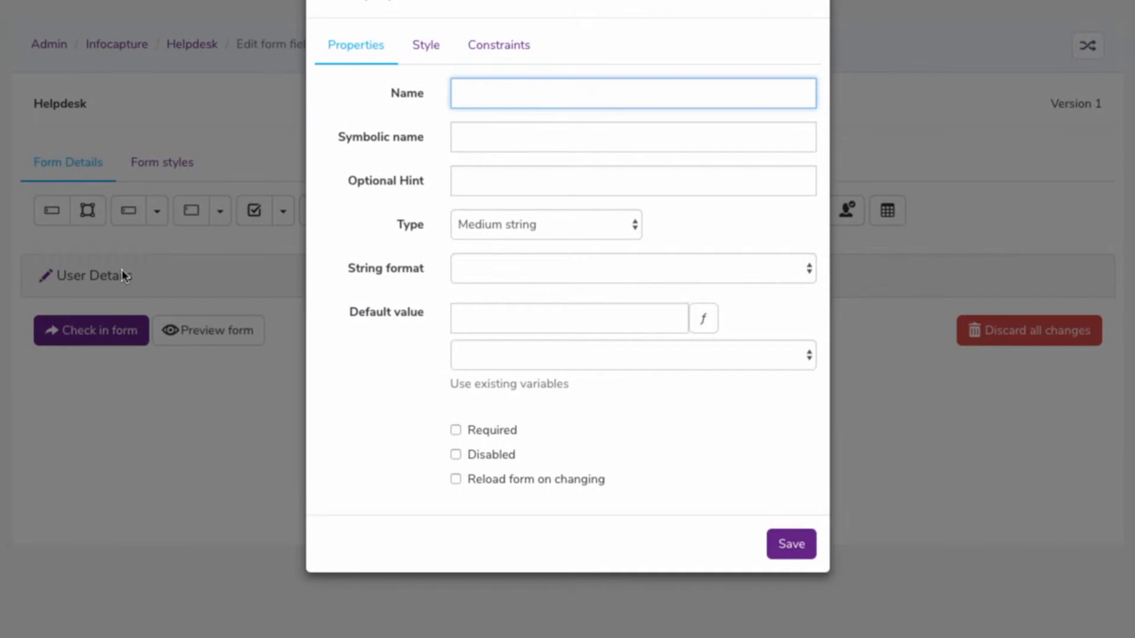
Define the field with the name "Name", symbolic name "name" and hint "Enter Your Name Here...", and save it
type("Name")
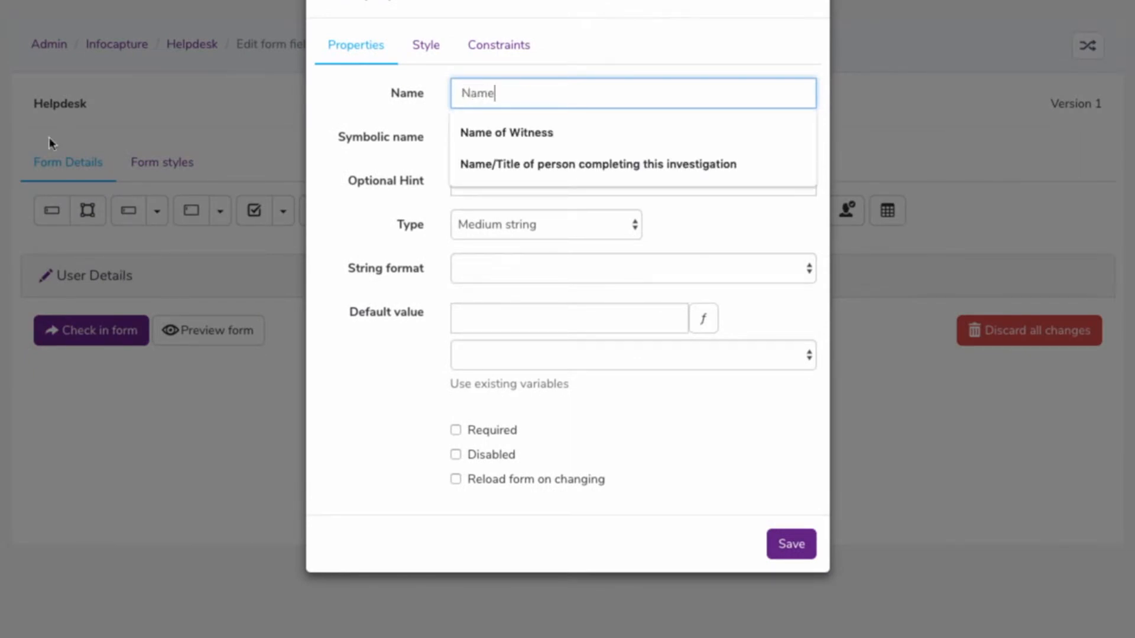
left_click(546, 139)
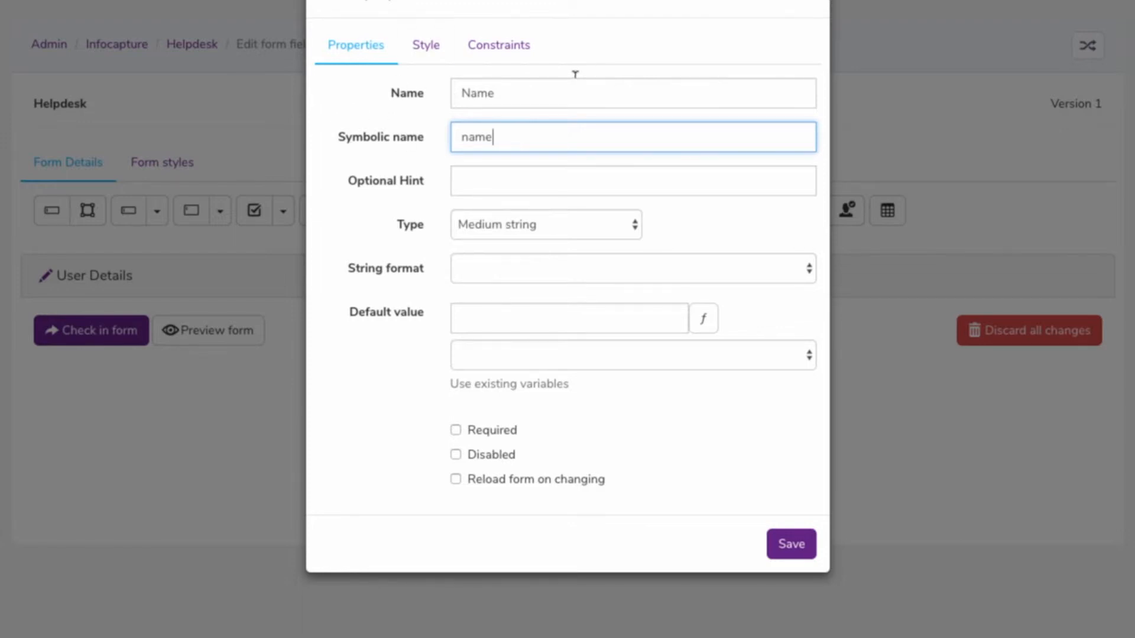
left_click(506, 183)
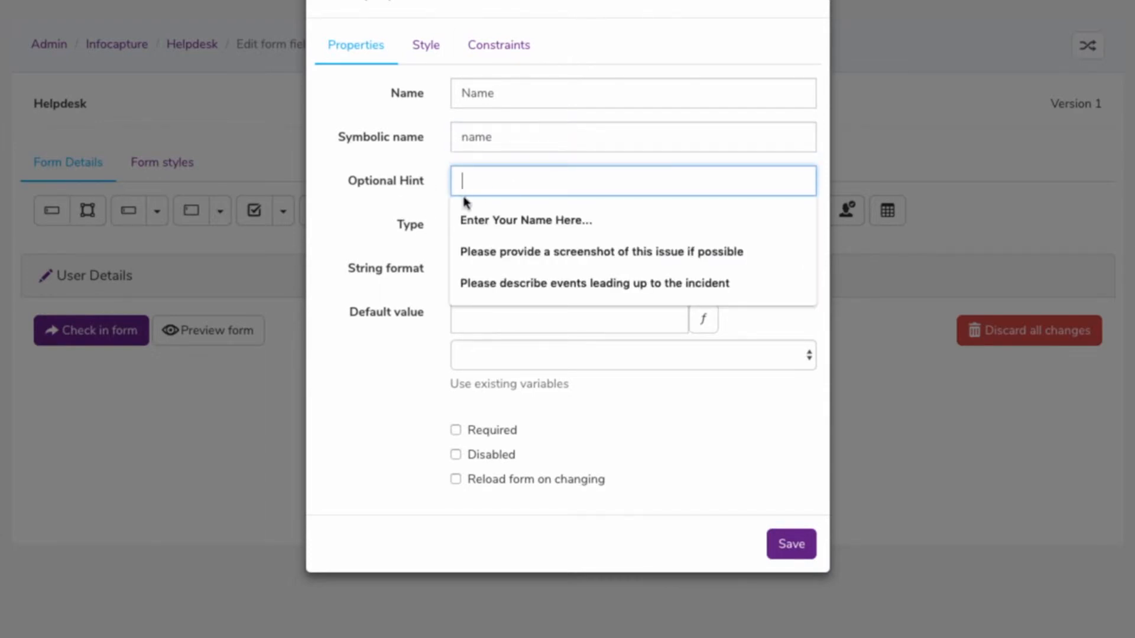
left_click(490, 222)
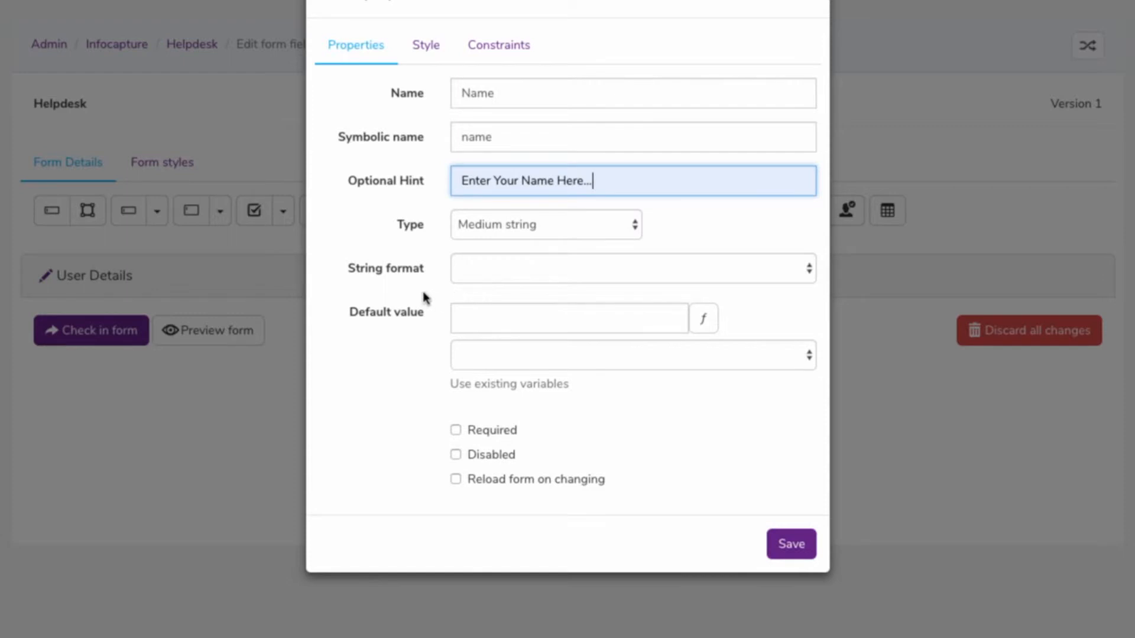
left_click(803, 555)
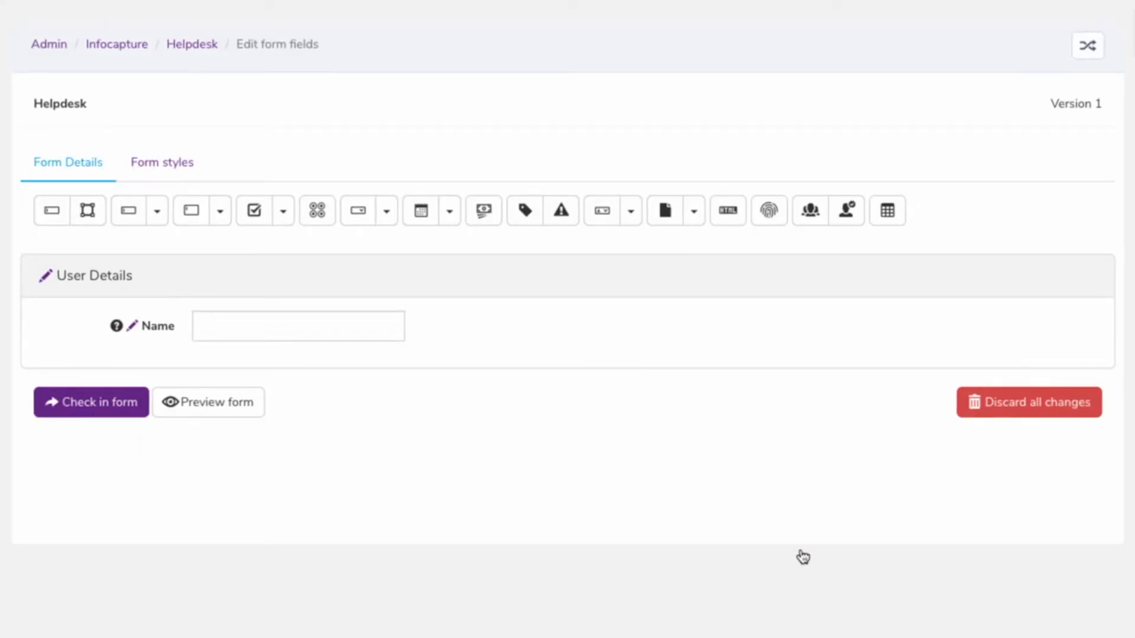
Check the Name field's hint on the form, reopen the field's properties and clear the optional hint
mouse_move(116, 329)
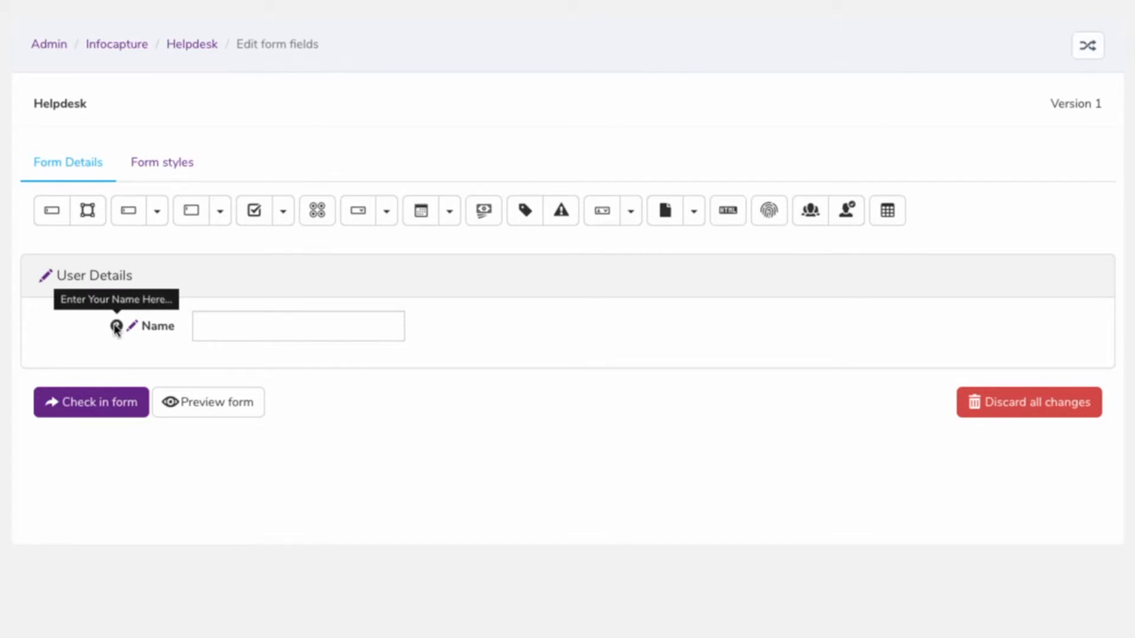
left_click(132, 327)
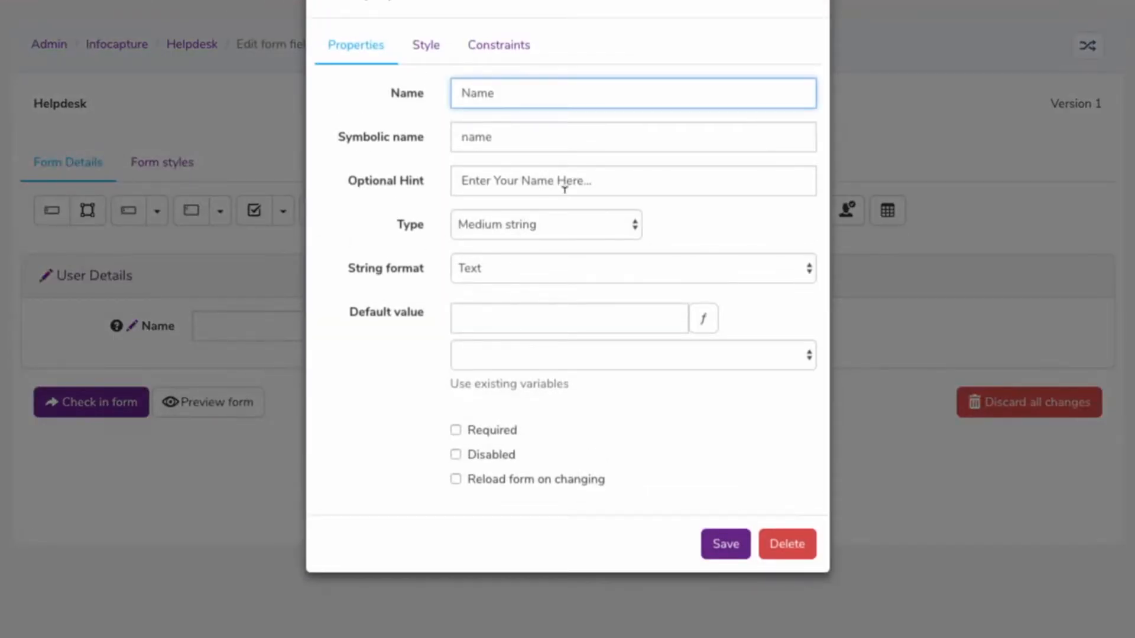
left_click(603, 174)
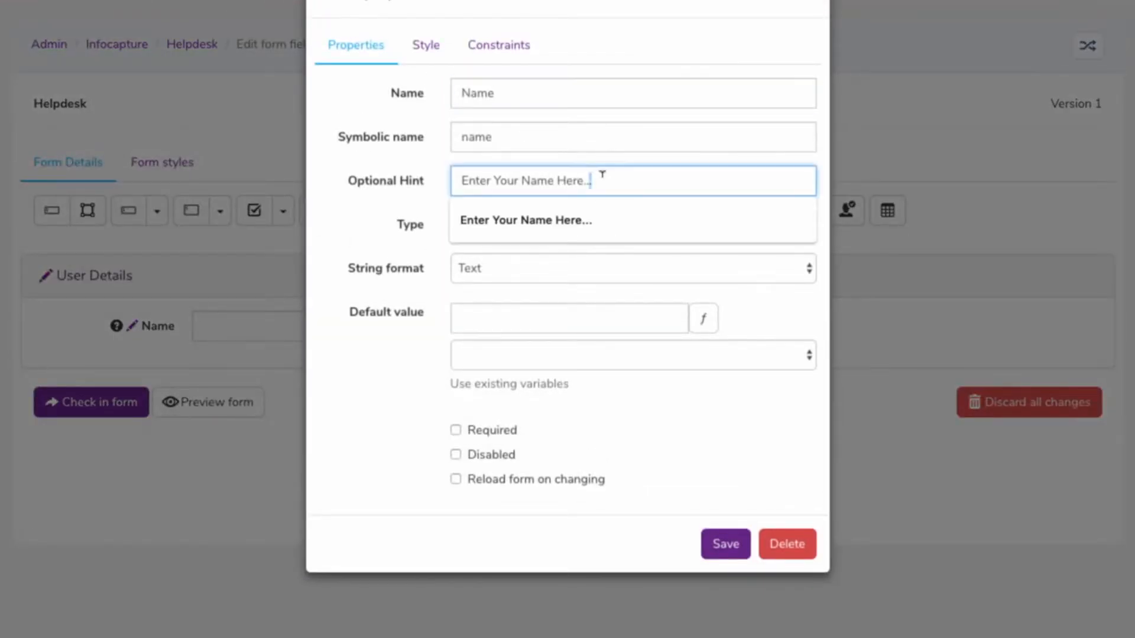
key("ctrl+a")
key("BackSpace")
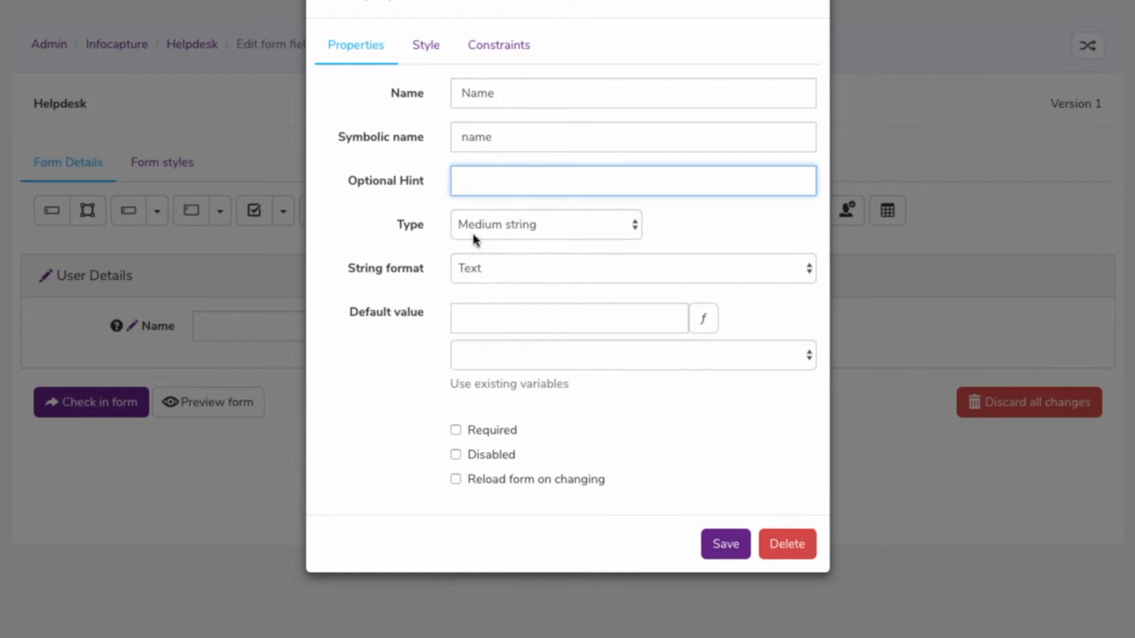
left_click(361, 243)
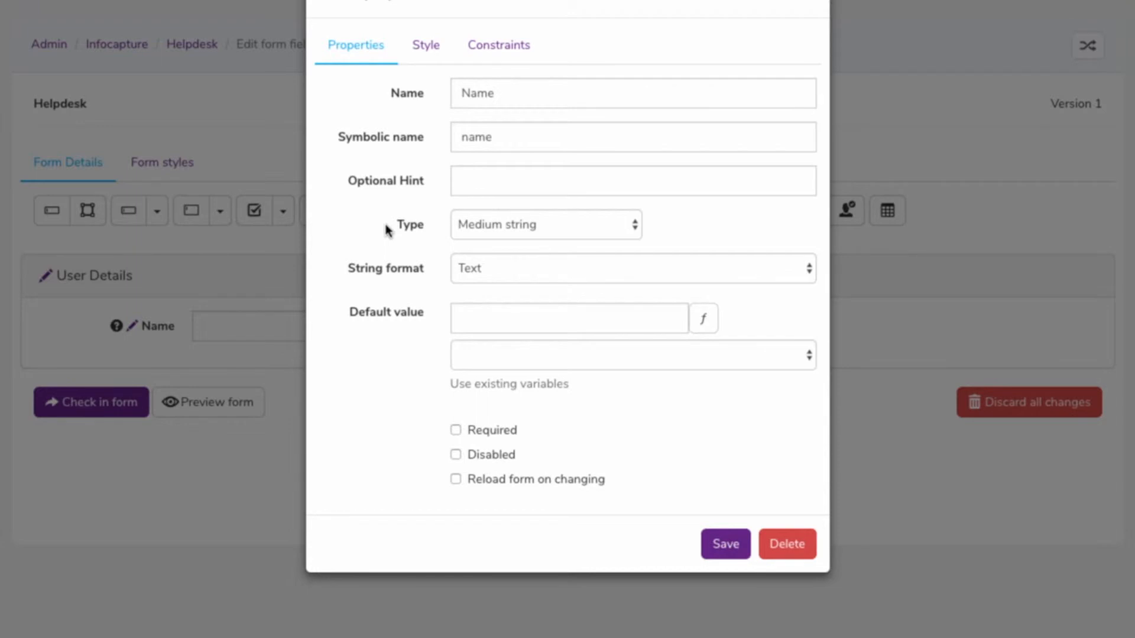
Examine the type and string format options for the Name field, selecting Medium string and Text
left_click(500, 236)
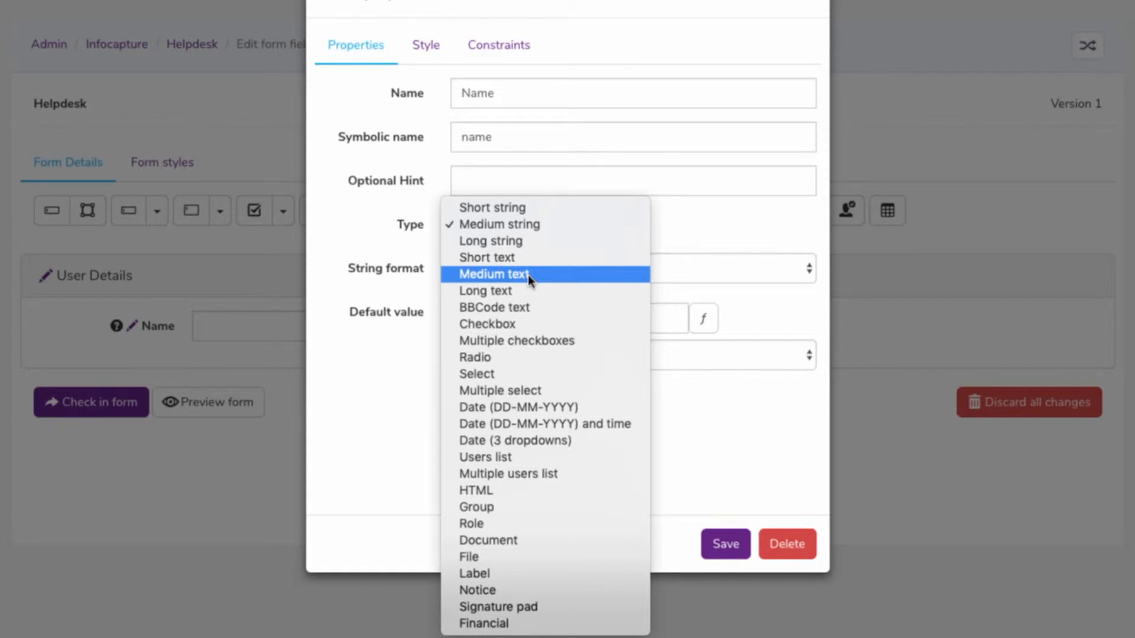
left_click(512, 225)
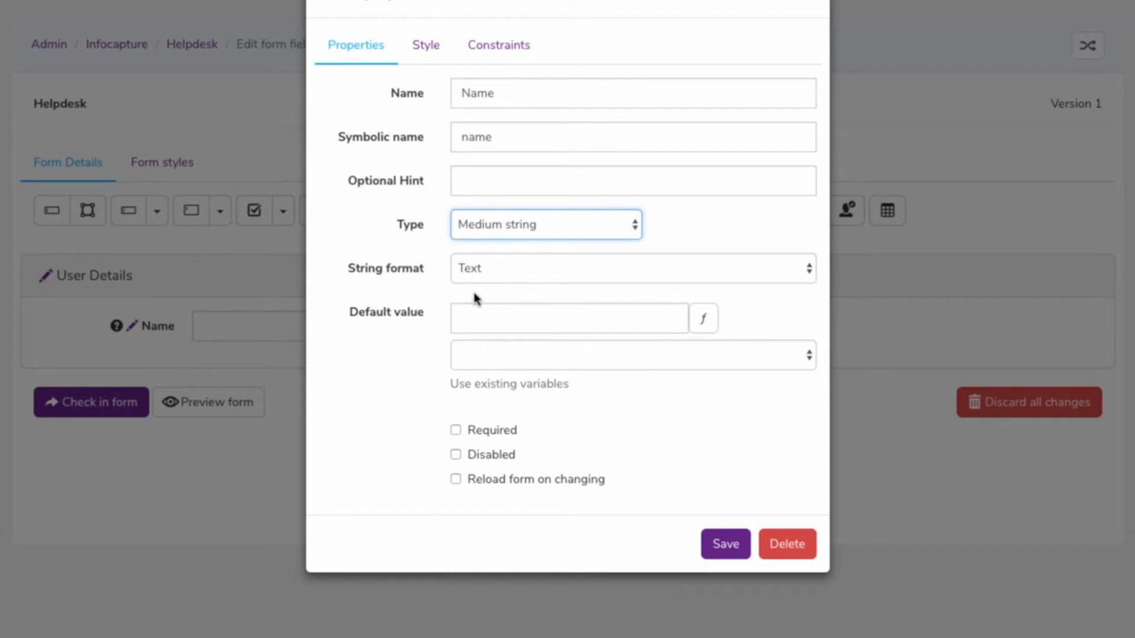
left_click_drag(349, 266, 427, 272)
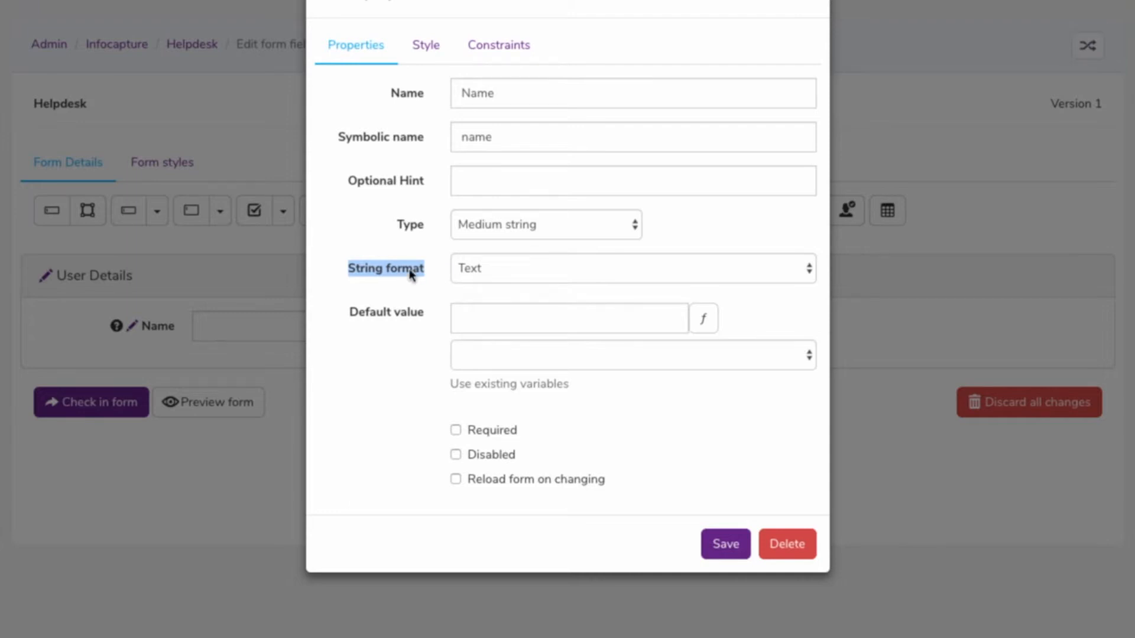
left_click(574, 269)
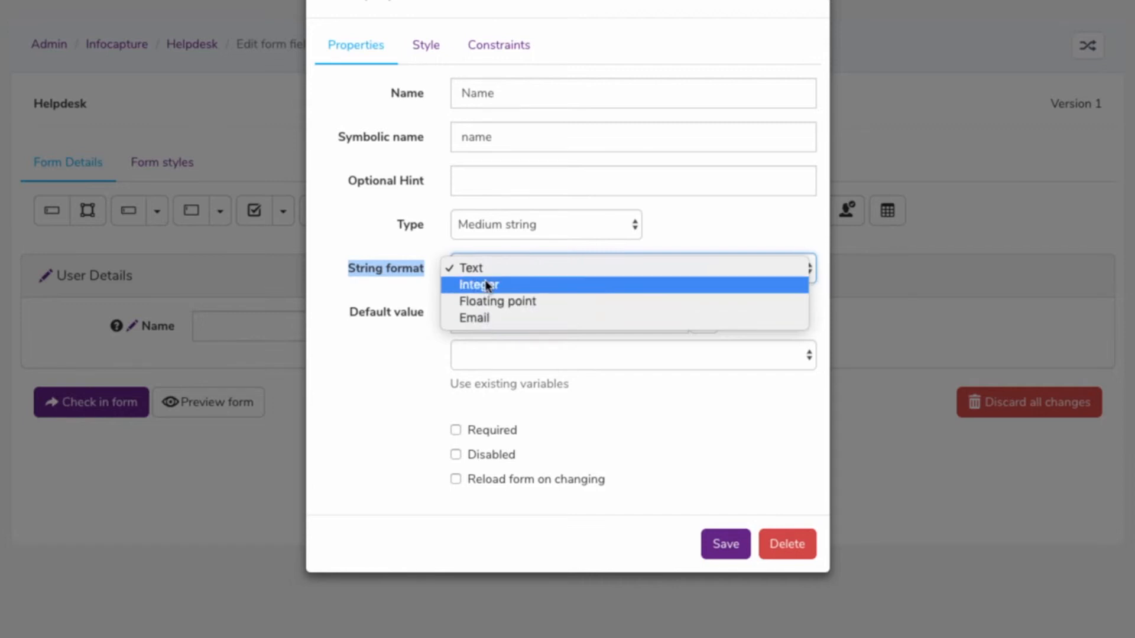
left_click(490, 265)
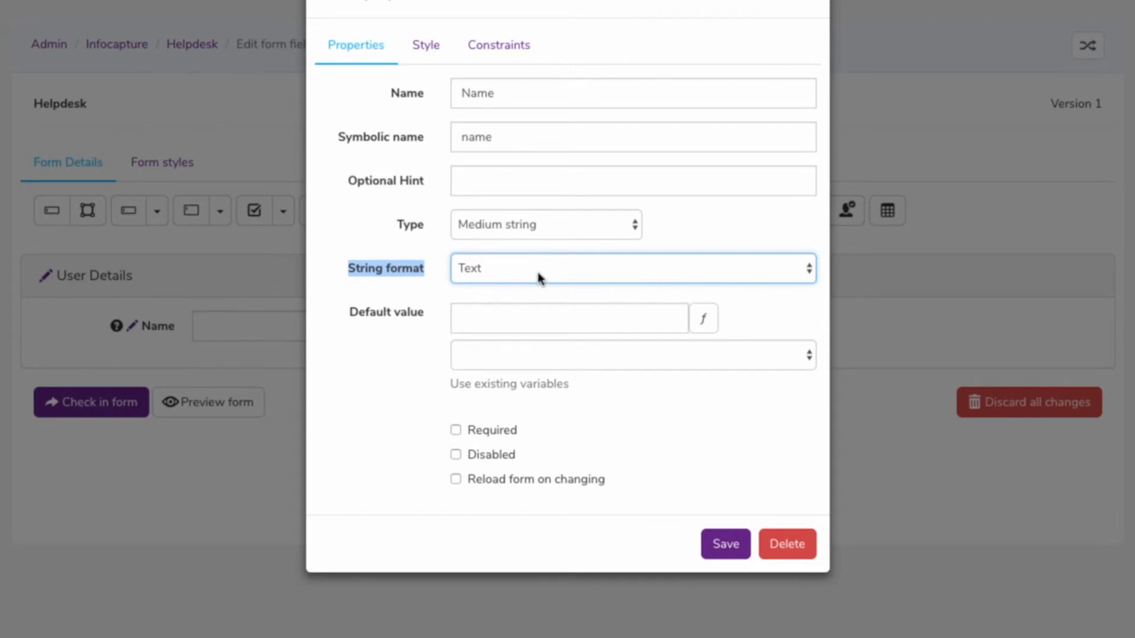
Set the Name field's default value to "Enter your name here.." and mark the field as required
left_click(468, 309)
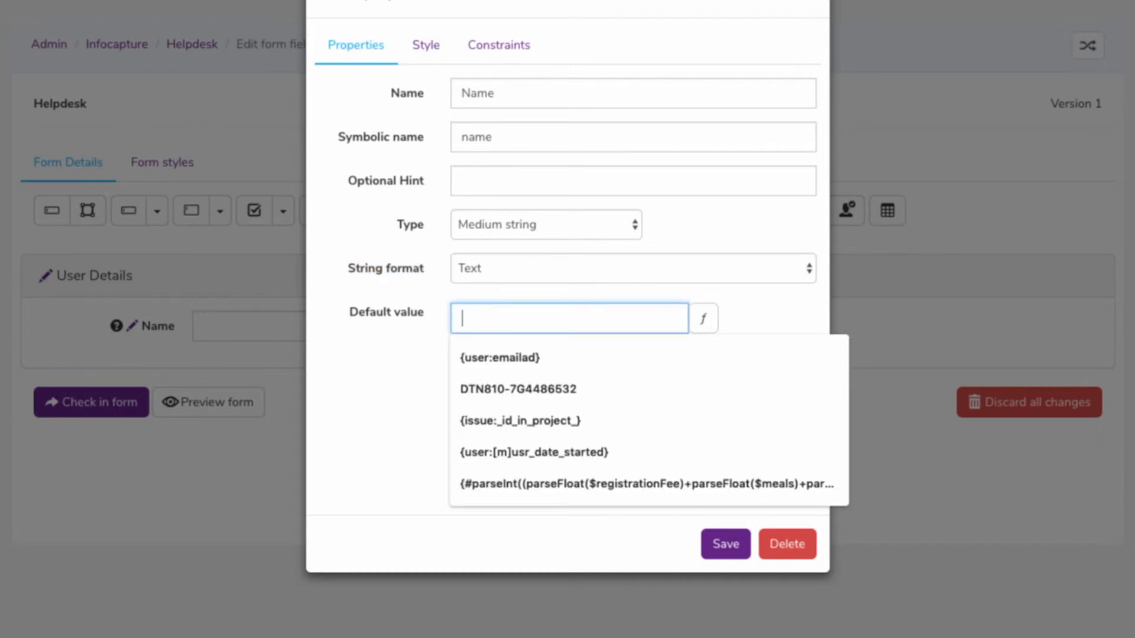
type("Enter your na")
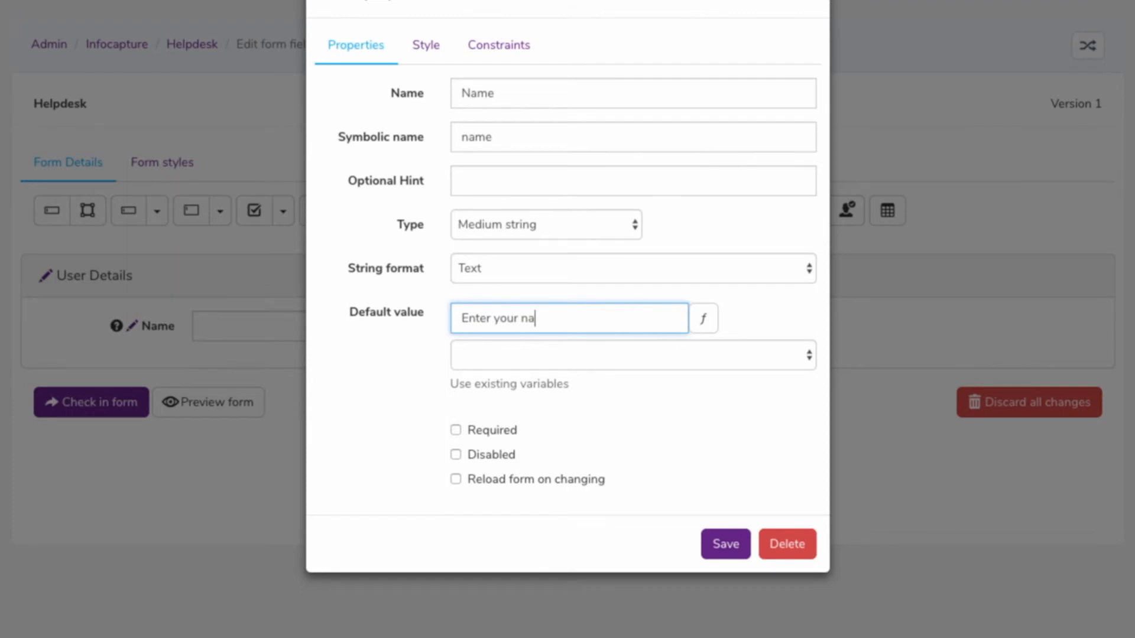
type("me here...")
key("BackSpace")
triple_click(623, 313)
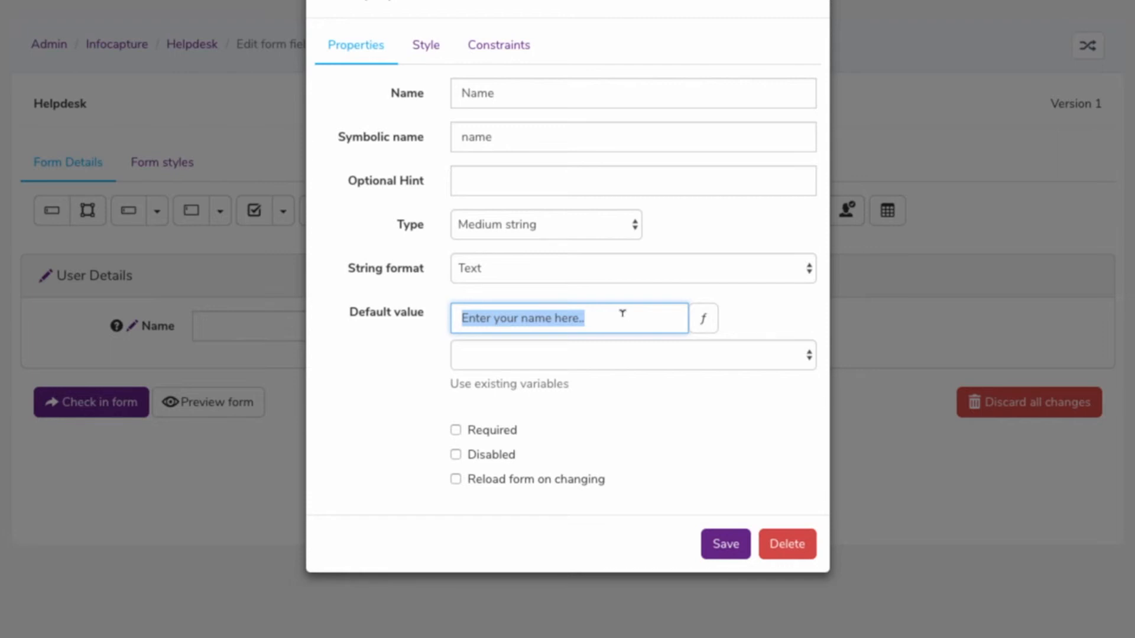
left_click(467, 434)
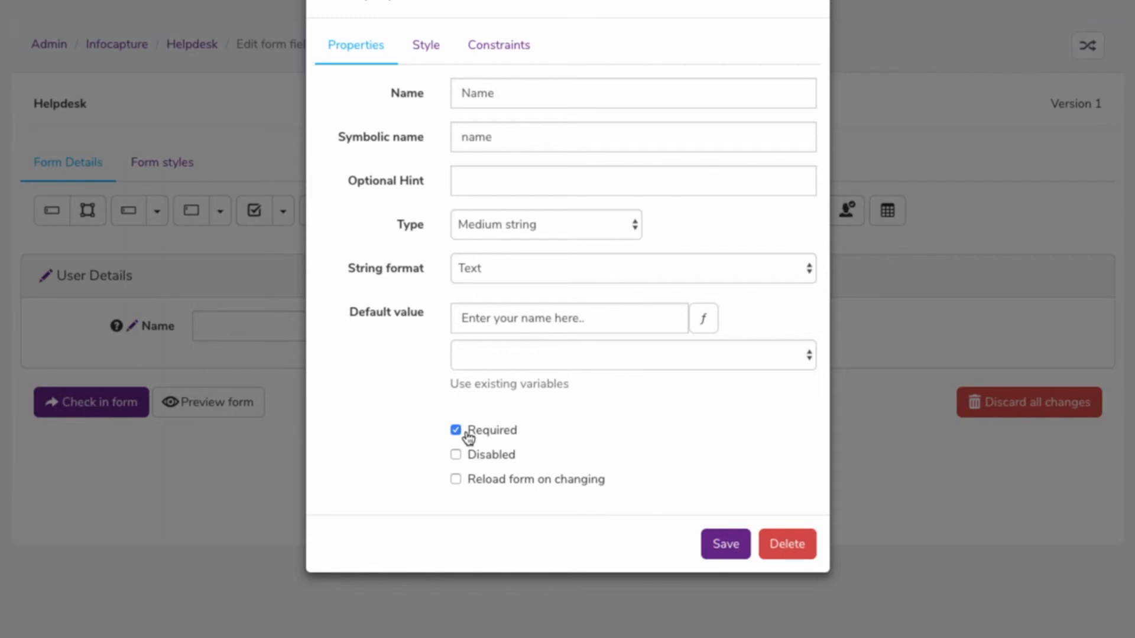
Clear the Name field's default value and remove its Required setting
left_click_drag(615, 317, 430, 310)
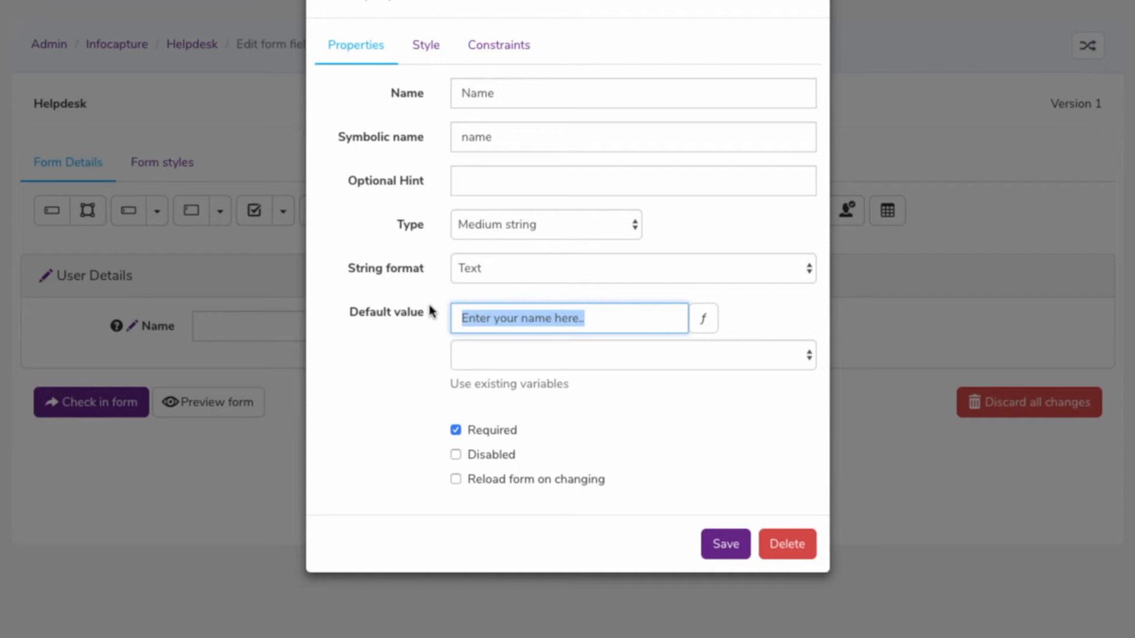
triple_click(606, 320)
key("BackSpace")
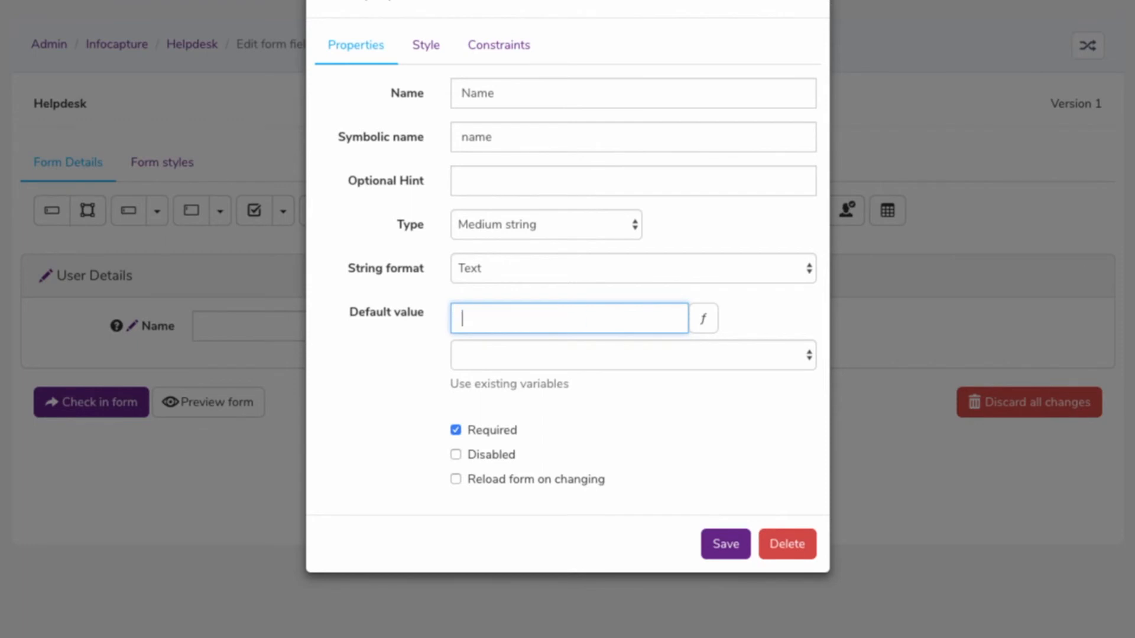
left_click(459, 429)
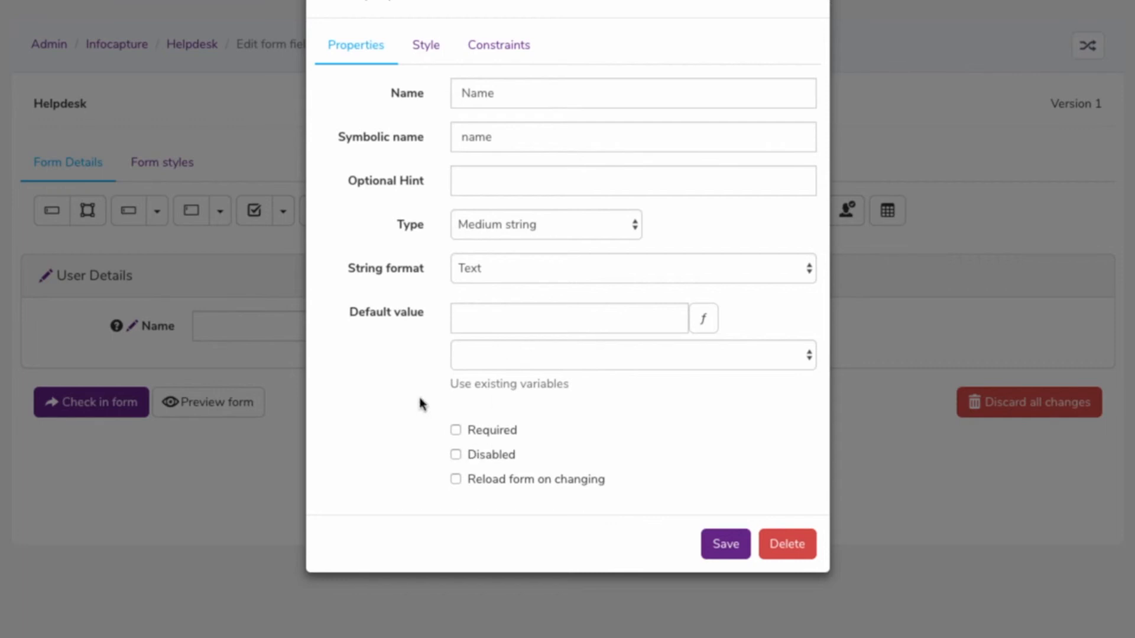
Build the Name field's default value from the existing variables {user:firstname} and {user:surname}
left_click_drag(449, 386, 604, 393)
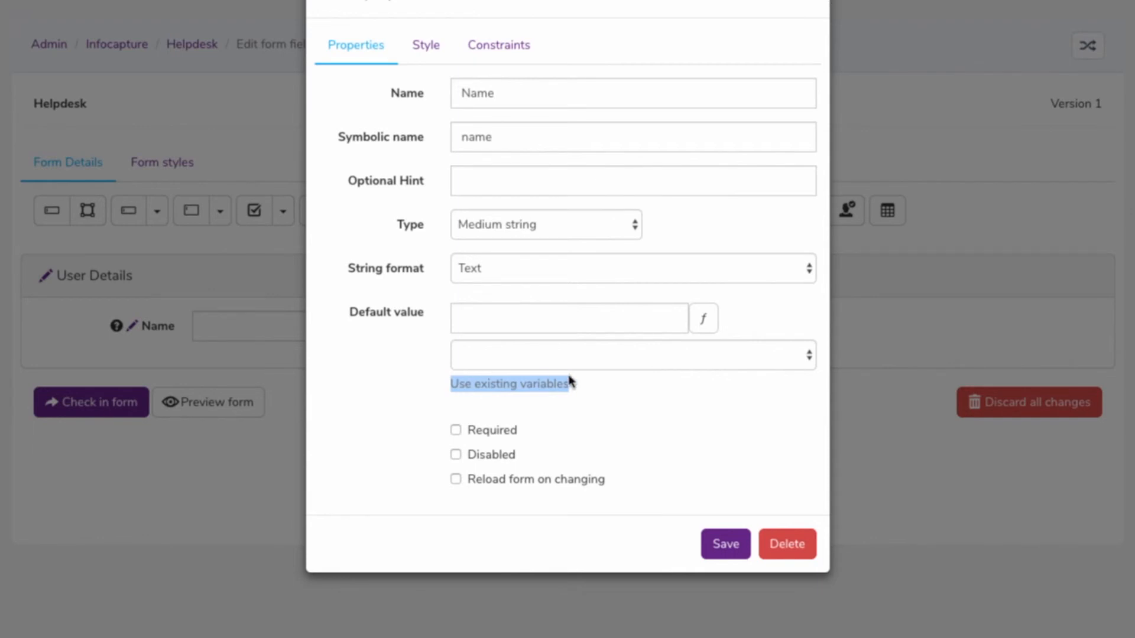
left_click(802, 355)
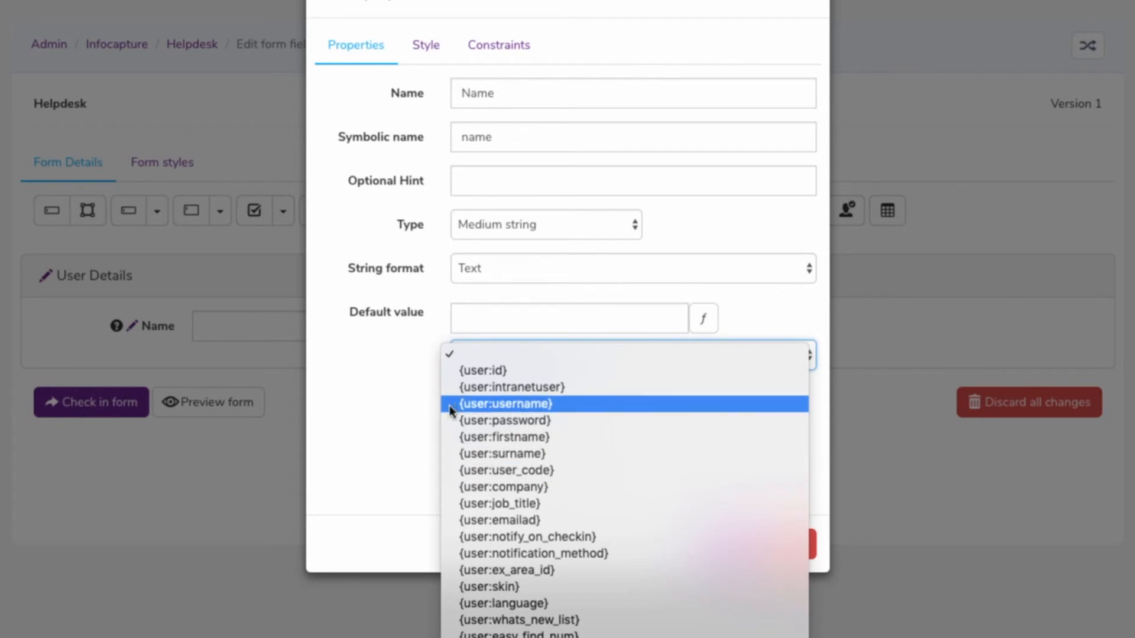
left_click(495, 442)
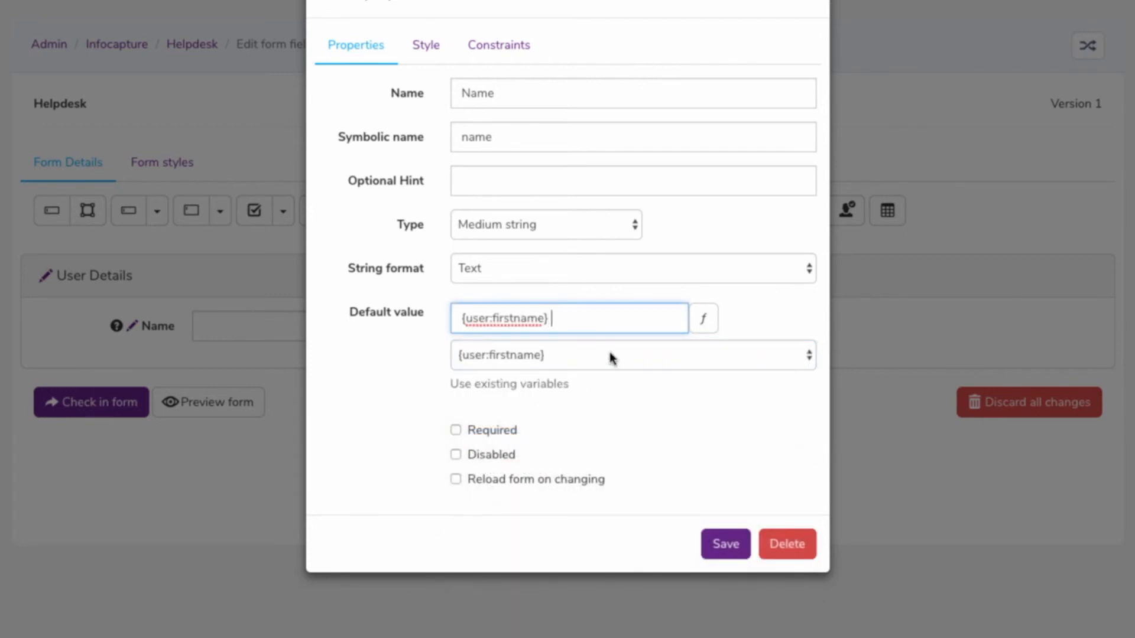
left_click(603, 362)
left_click(585, 372)
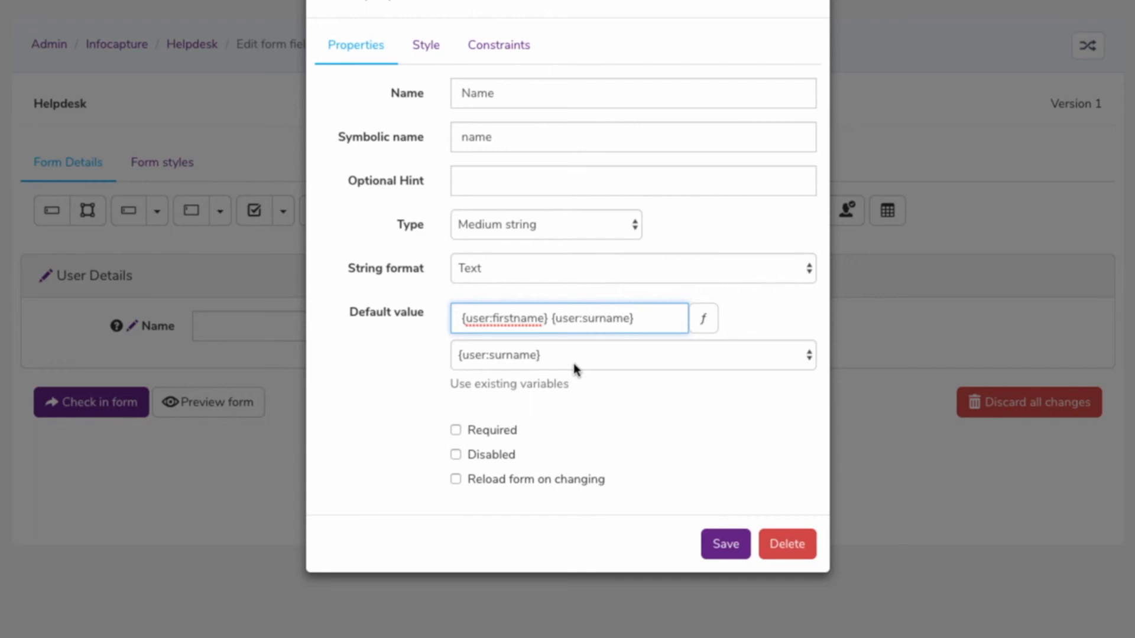
Try the Required and Reload form on changing options on and off, and set the Name field to Disabled
left_click(455, 431)
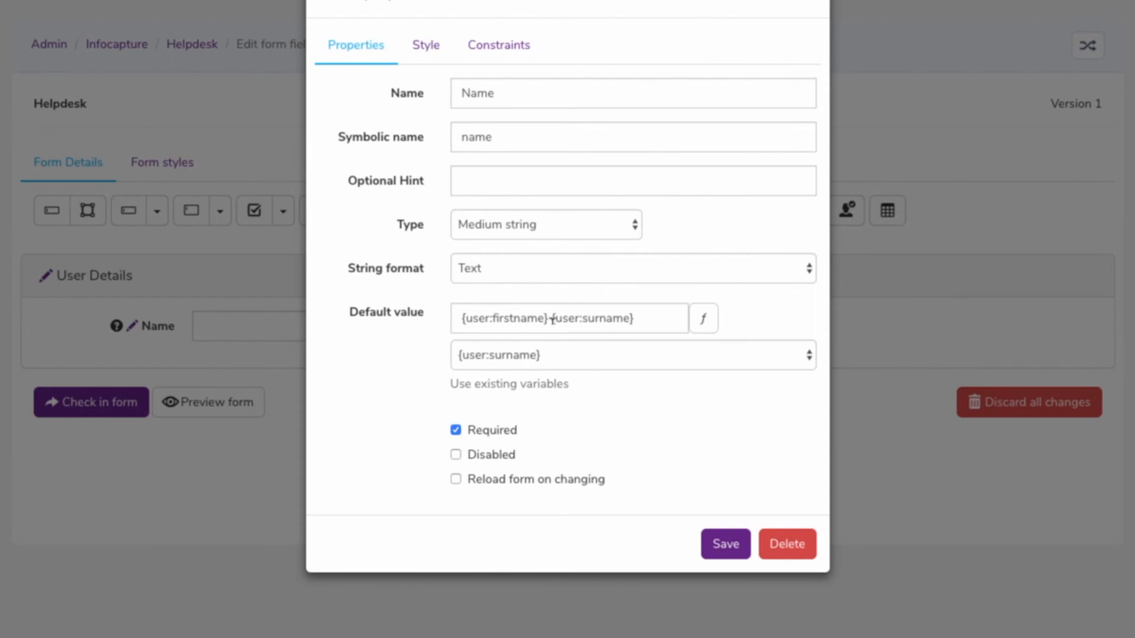
left_click(456, 430)
left_click(456, 454)
left_click(470, 483)
left_click(451, 480)
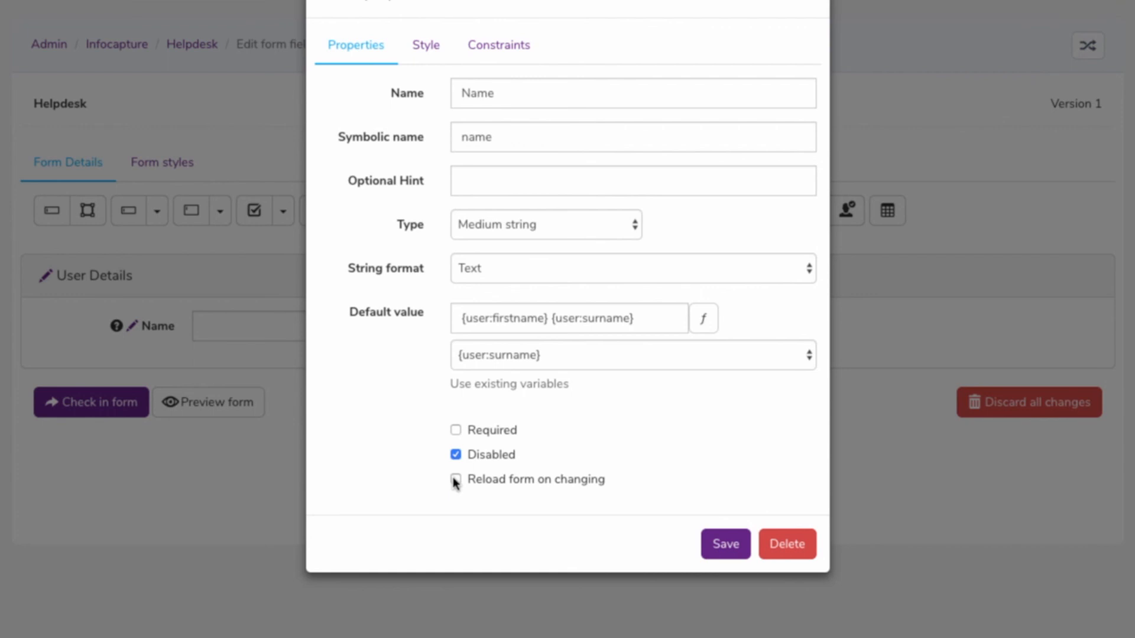